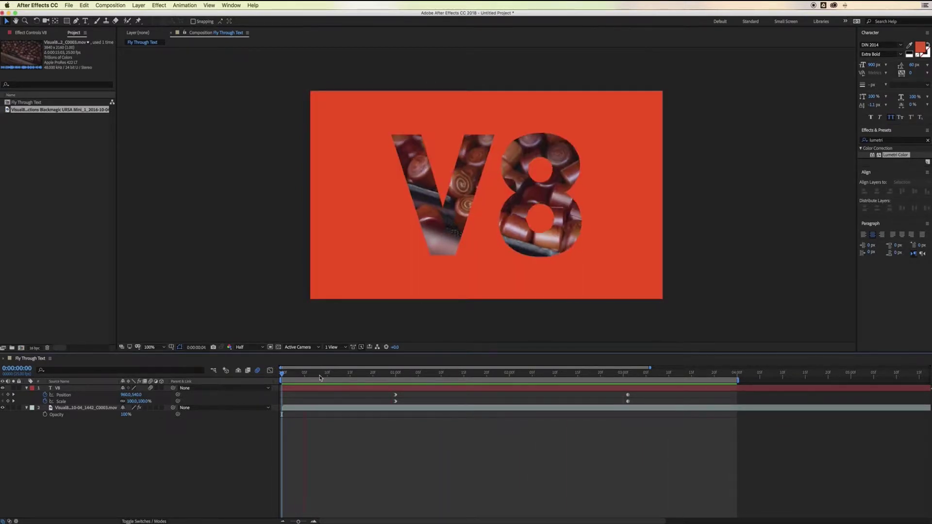
- Stop the preview, return to frame 0 and select the V8 text layer
key("space")
key("Home")
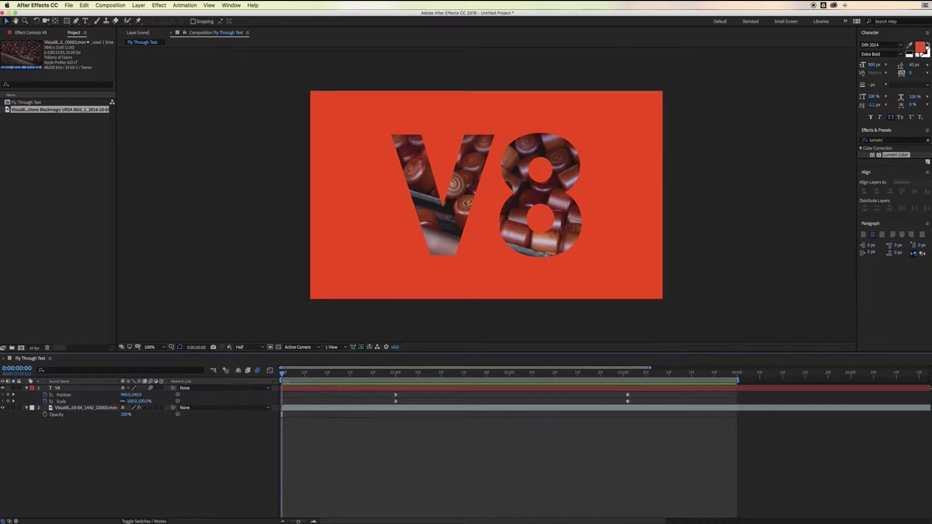
left_click(314, 390)
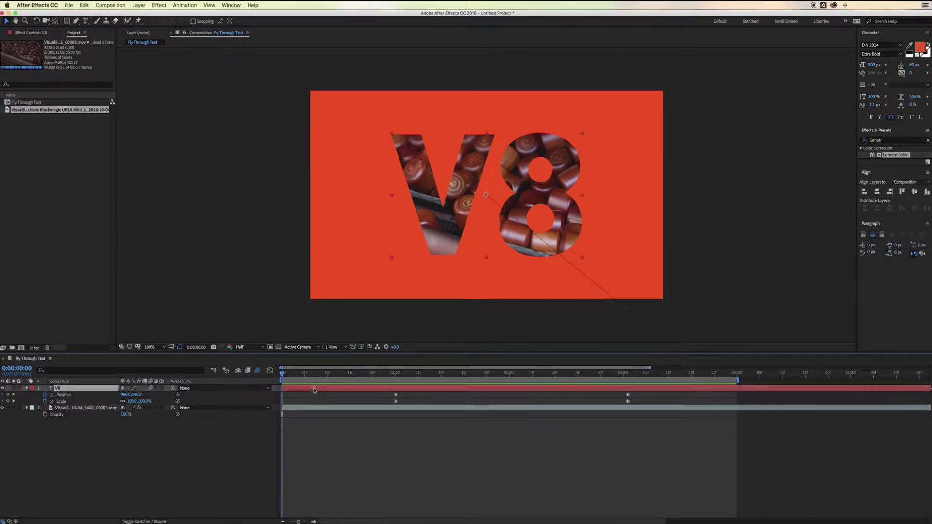
- Delete the V8 text layer and scrub and play back the remaining footage clip
key("Delete")
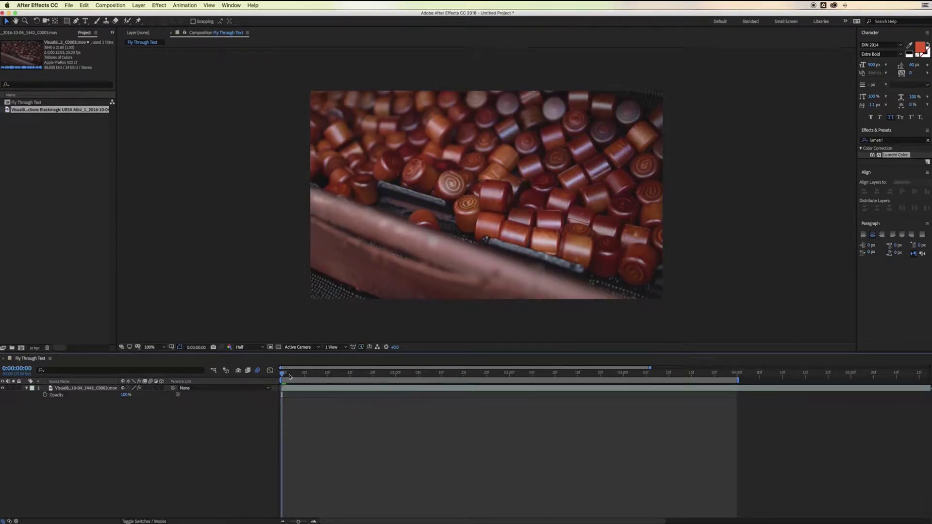
left_click_drag(290, 377, 727, 378)
key("Home")
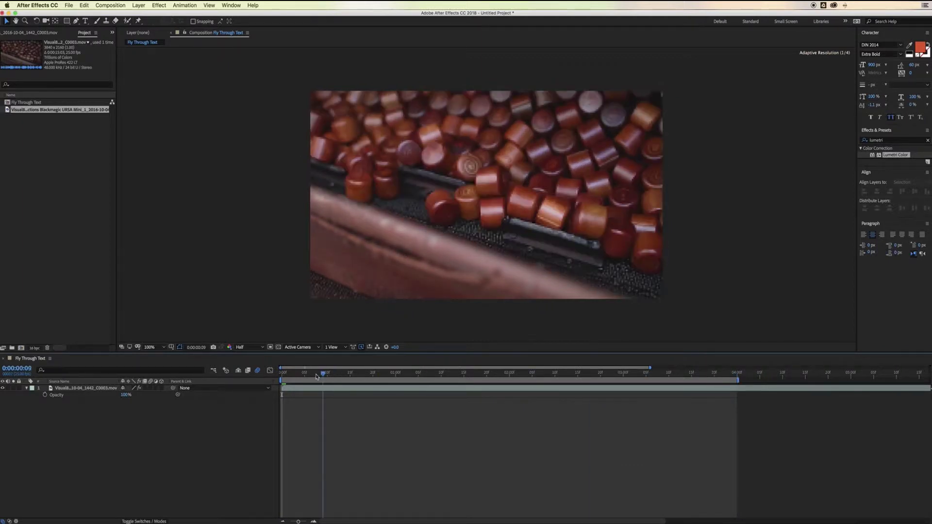
key("space")
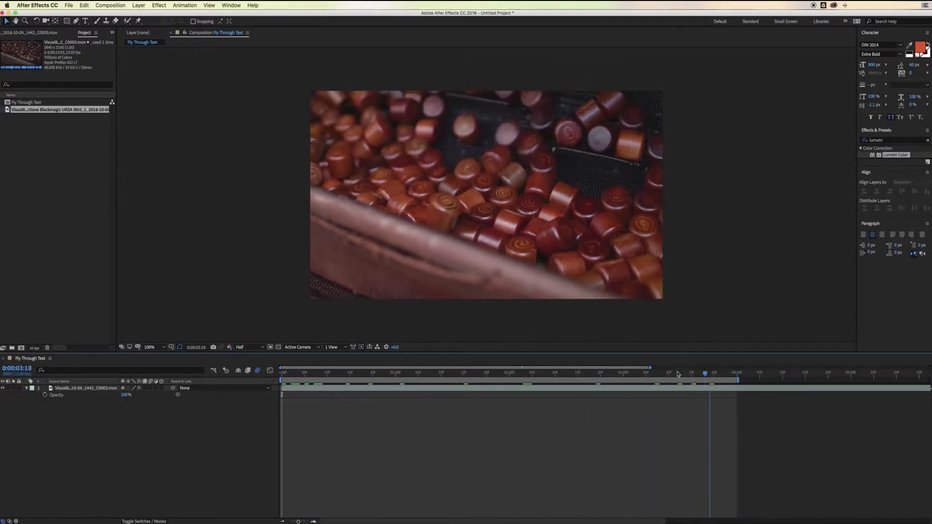
left_click_drag(393, 377, 272, 381)
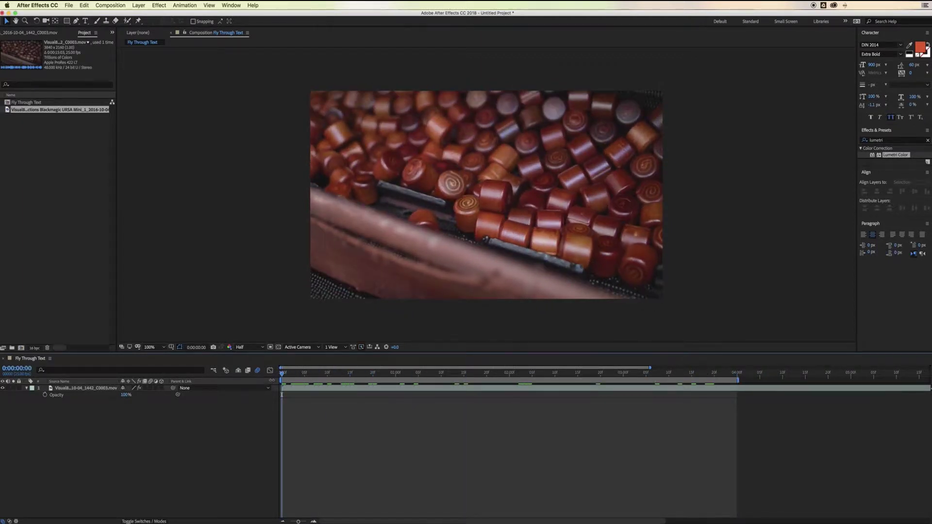
- Add a new text layer from the timeline's New > Text menu and type 'V8'
right_click(196, 427)
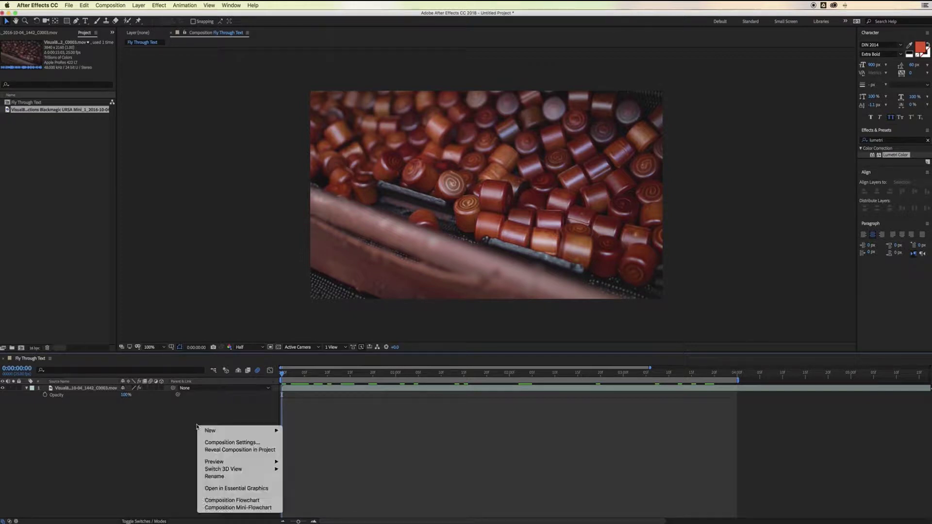
mouse_move(219, 431)
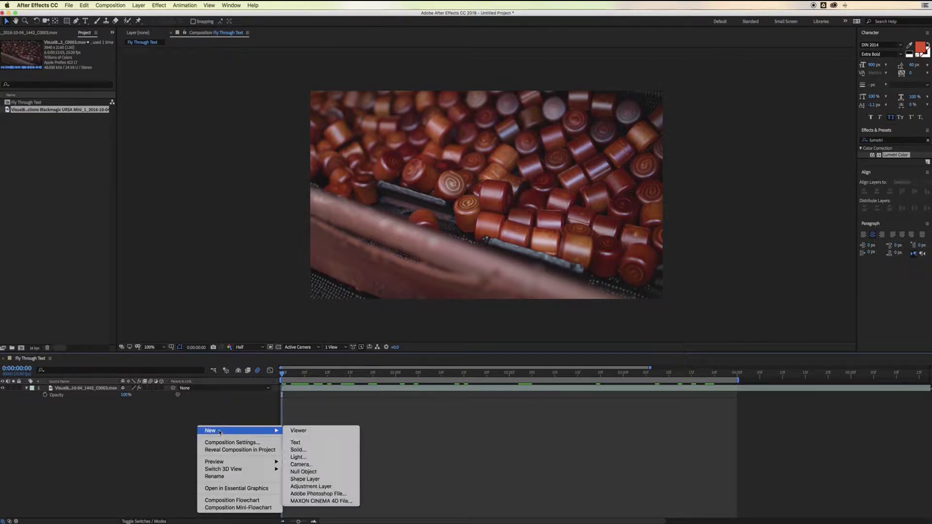
left_click(308, 443)
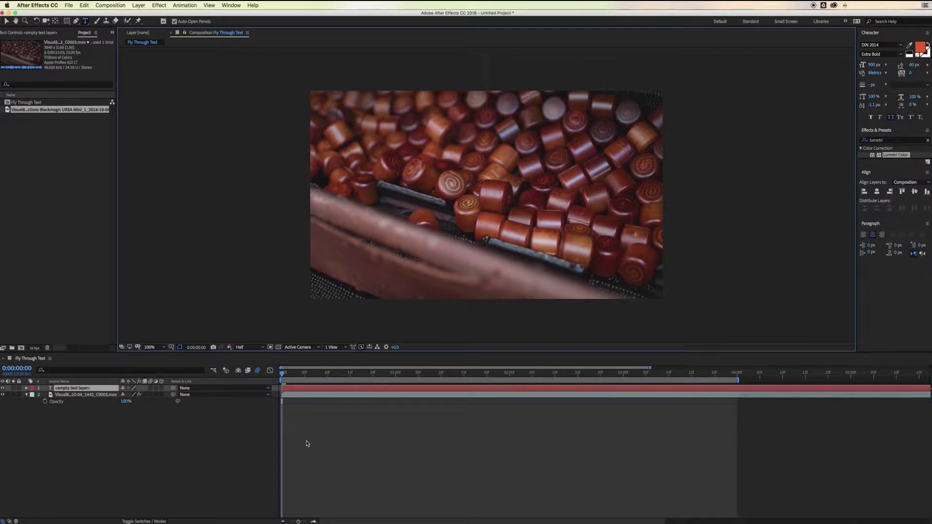
type("V")
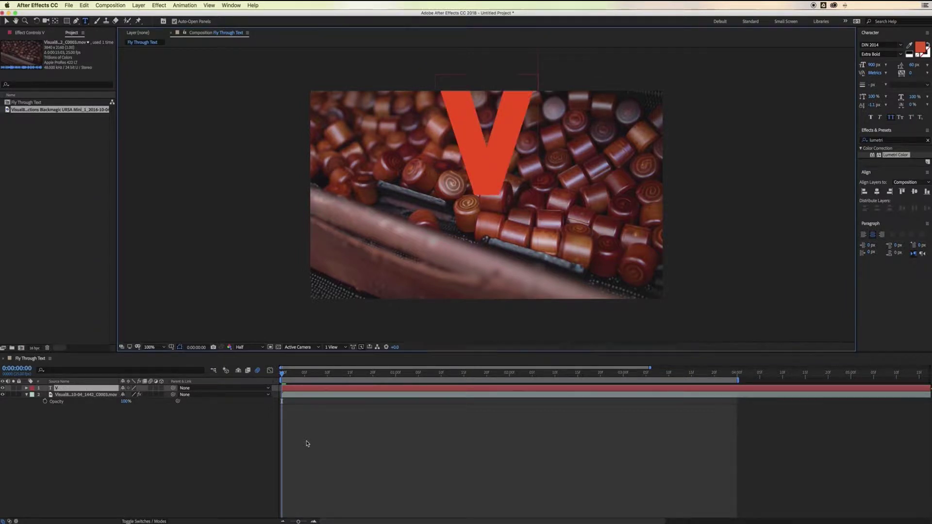
type("8")
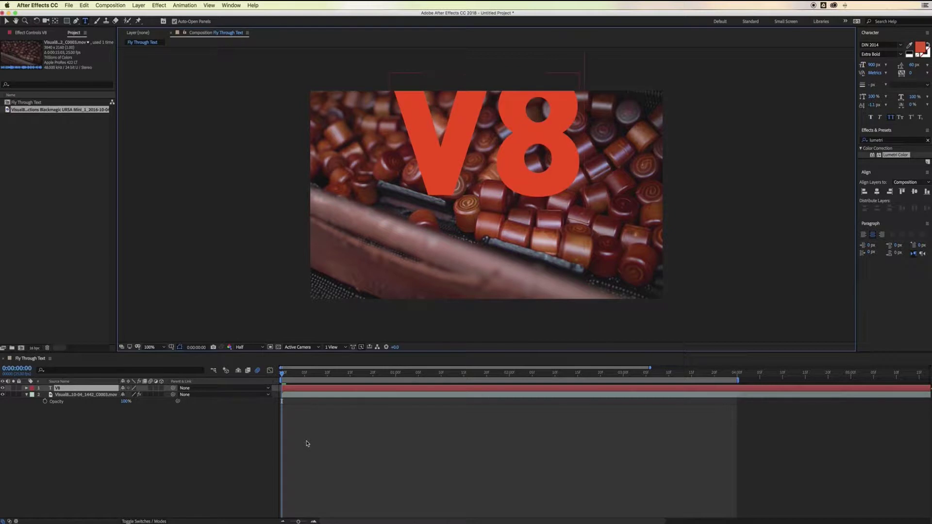
- Finish editing the V8 text and align it to the horizontal and vertical centre
left_click(81, 389)
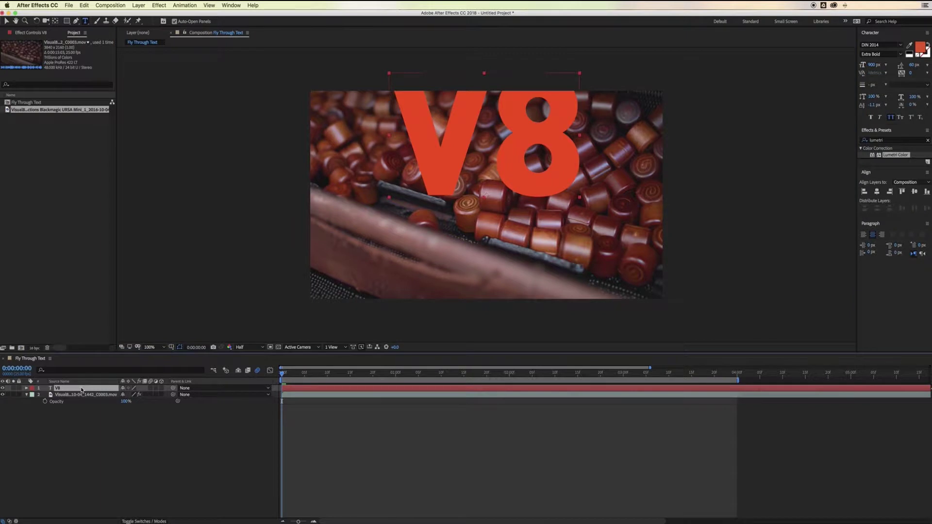
left_click(878, 192)
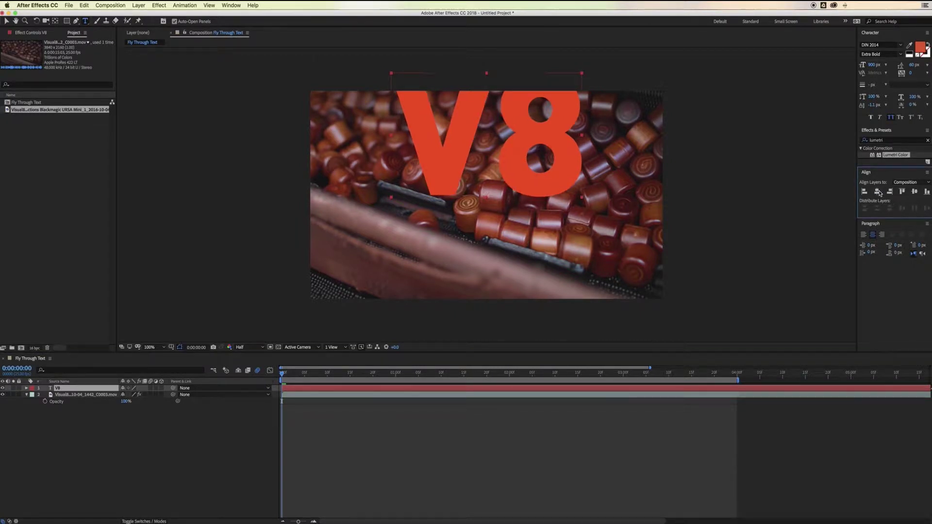
left_click(915, 192)
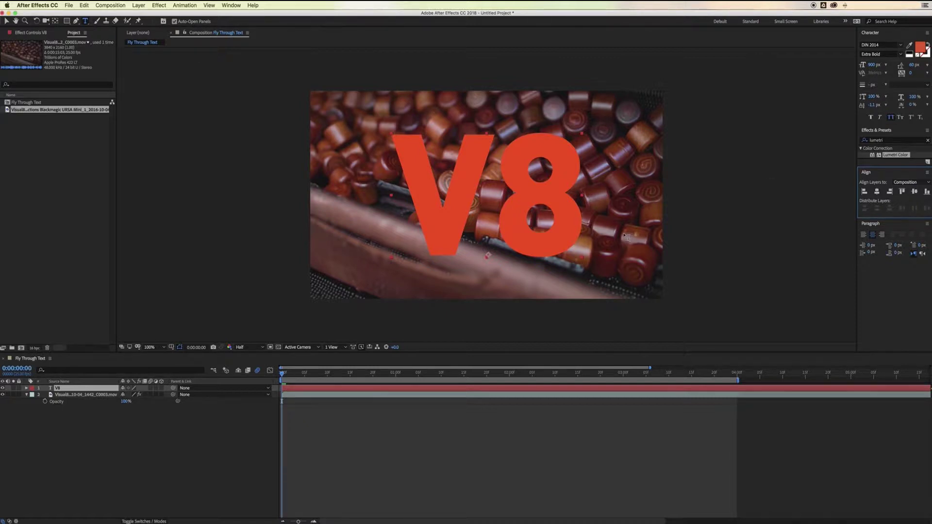
- Drag the V8 layer's anchor point up to the centre of the lettering
key("v")
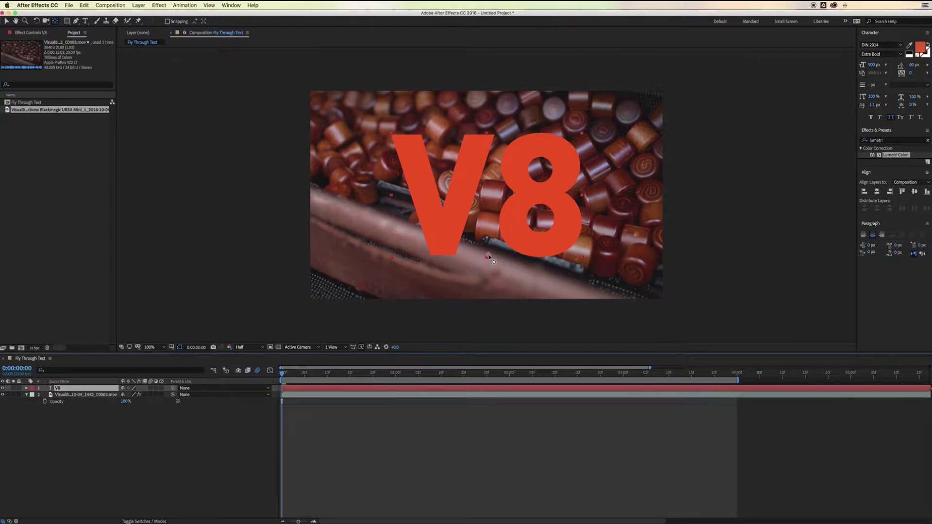
left_click_drag(489, 257, 487, 195)
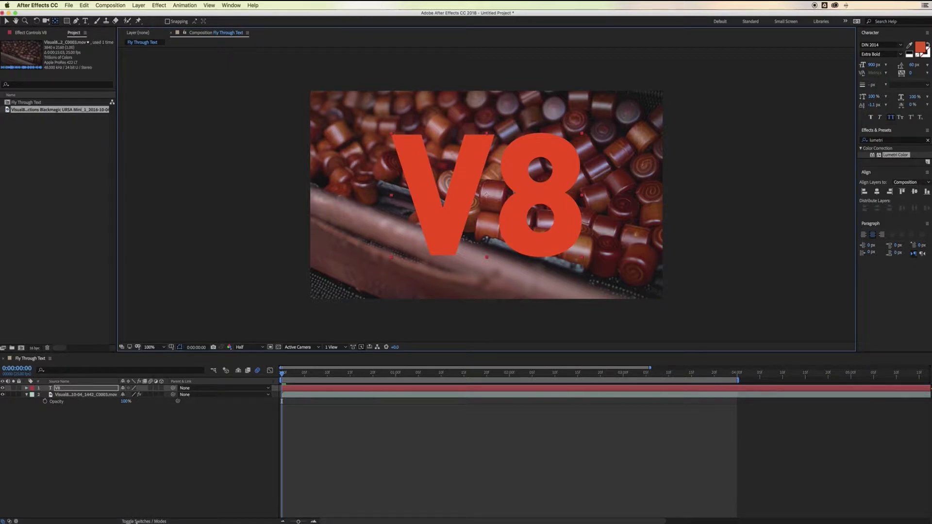
- Set the V8 layer's blend mode to Stencil Alpha in the Modes column, then deselect it
left_click(136, 521)
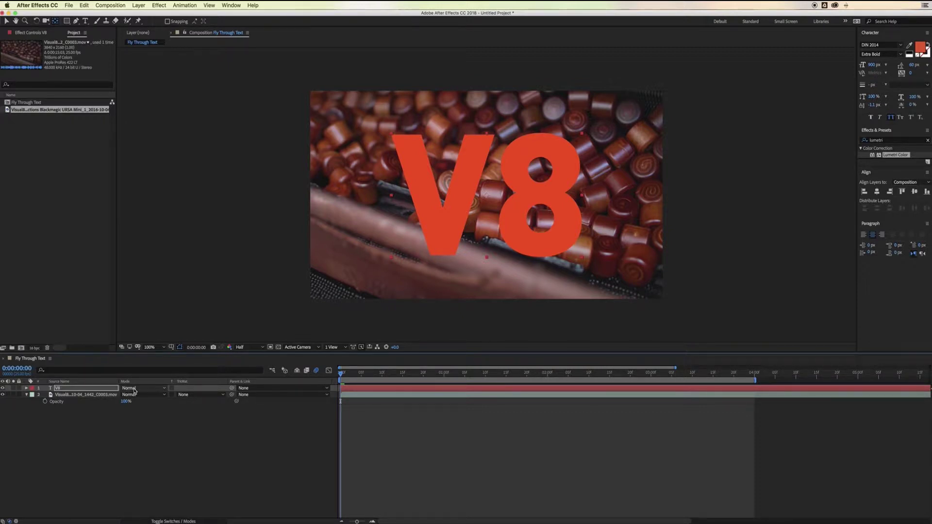
left_click(135, 390)
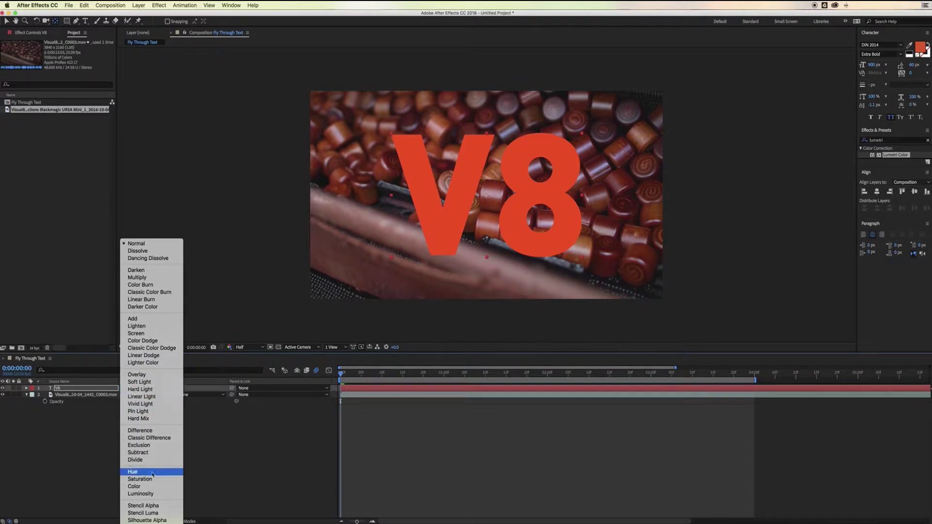
left_click(157, 507)
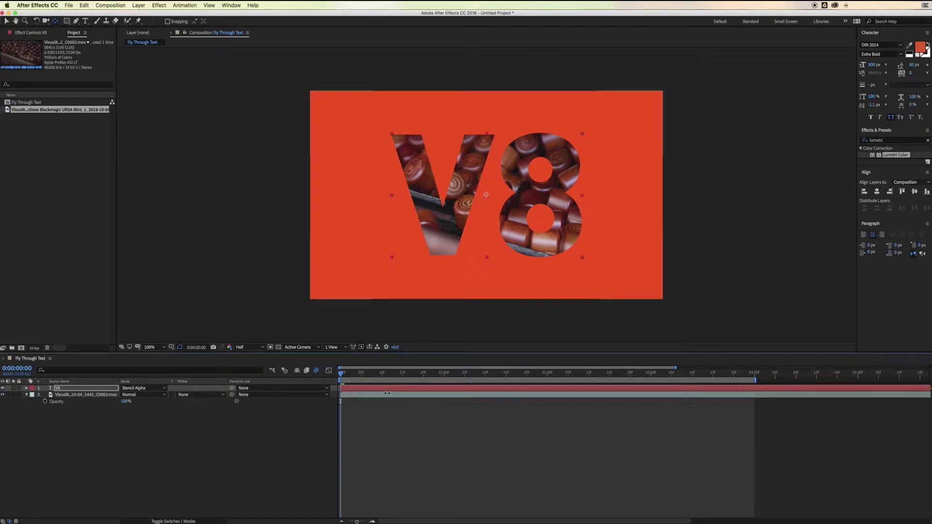
left_click(390, 428)
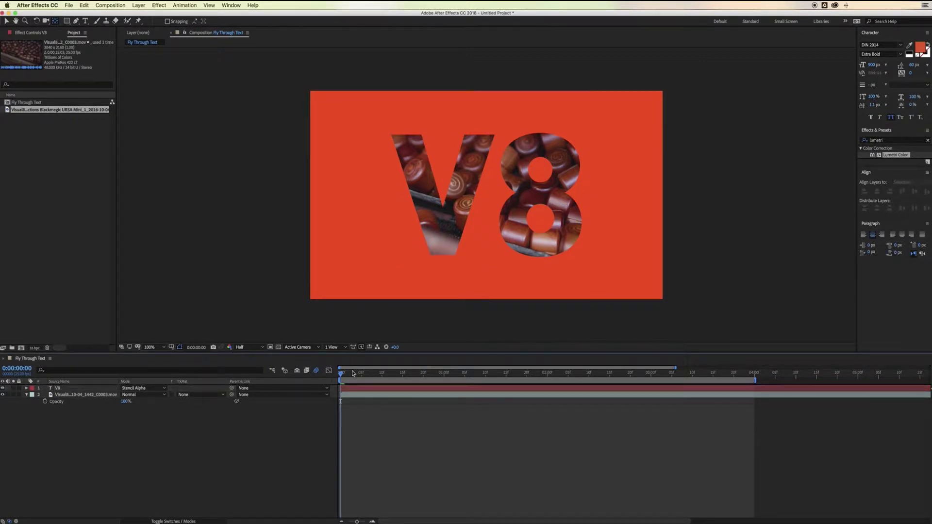
- Toggle the transparency grid on and back off to check the stencil cutout
left_click(279, 347)
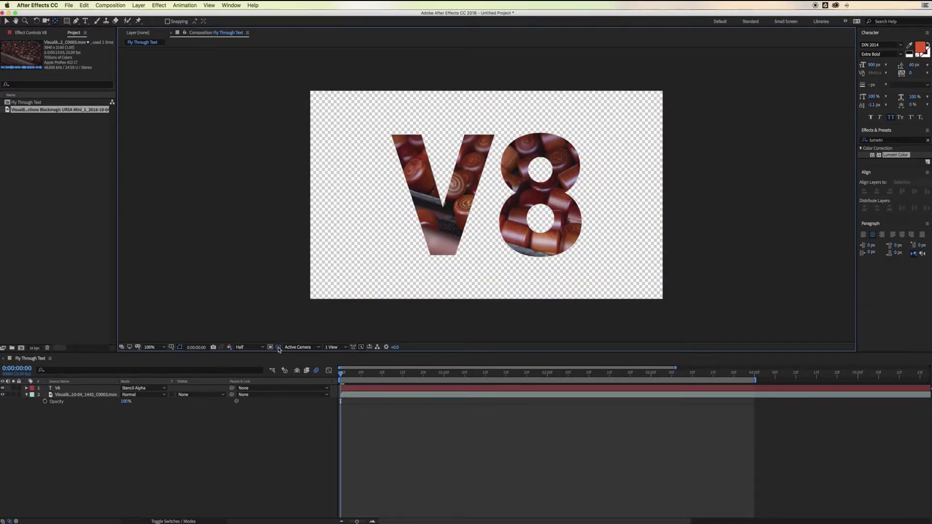
left_click(279, 348)
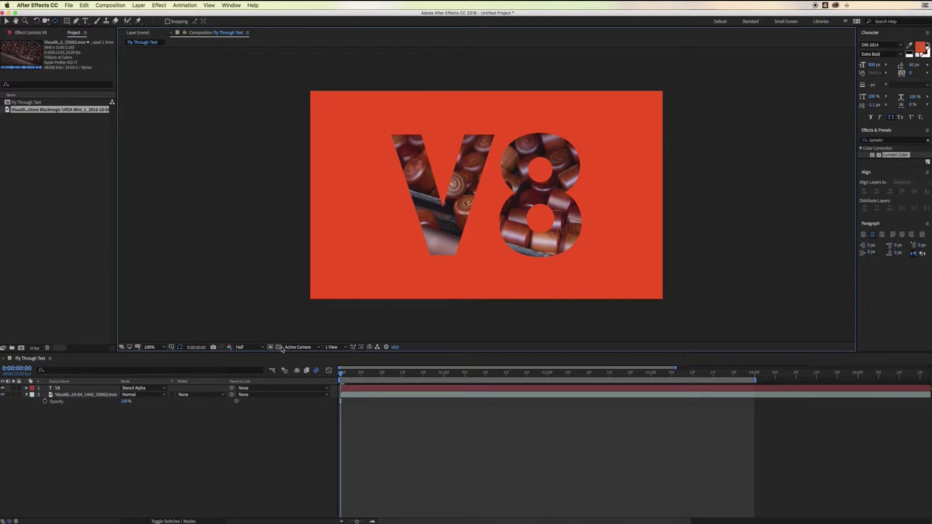
- Add starting Scale (100%) and Position (960,540) keyframes on V8 and show both properties
left_click(73, 390)
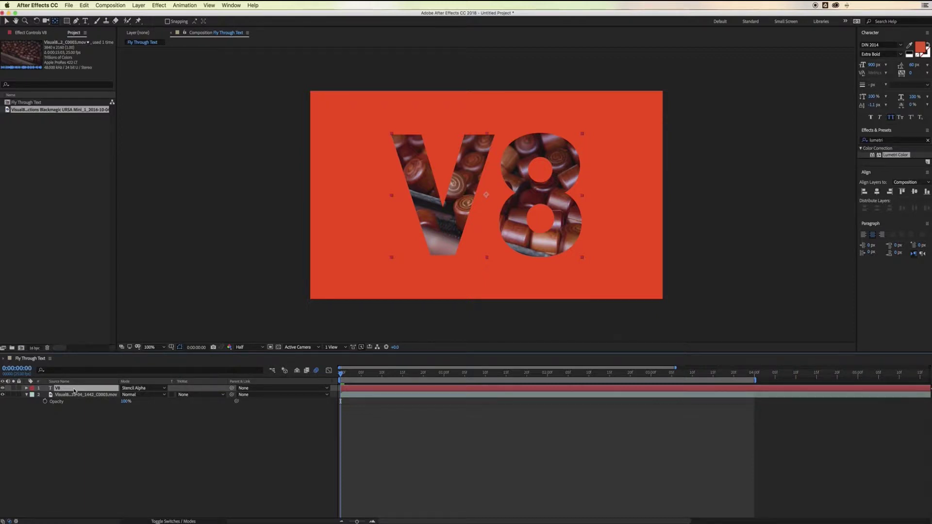
key("s")
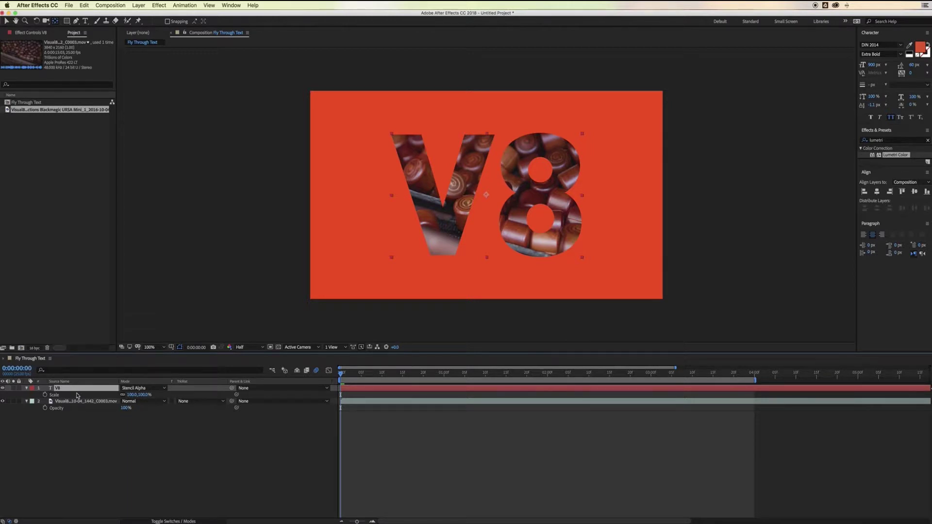
mouse_move(342, 375)
left_mouse_down()
mouse_move(501, 381)
mouse_move(340, 381)
left_mouse_up()
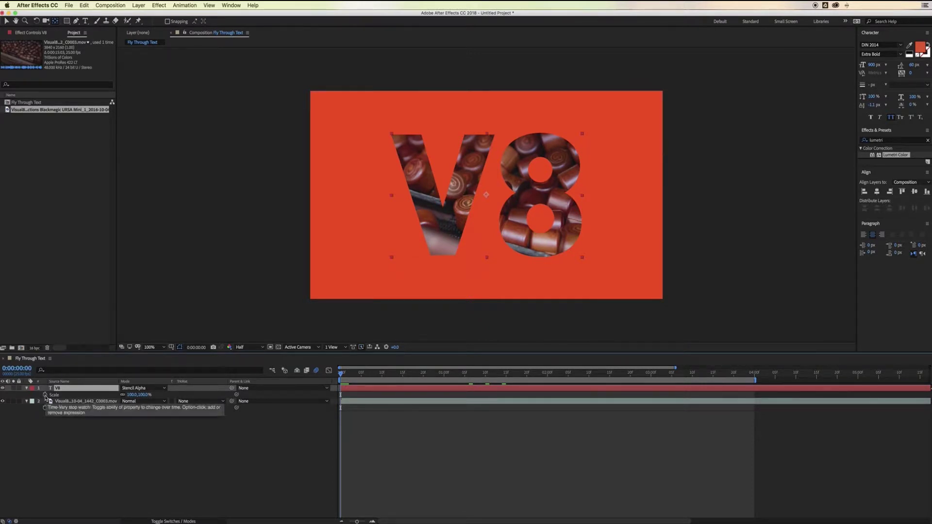
left_click(45, 395)
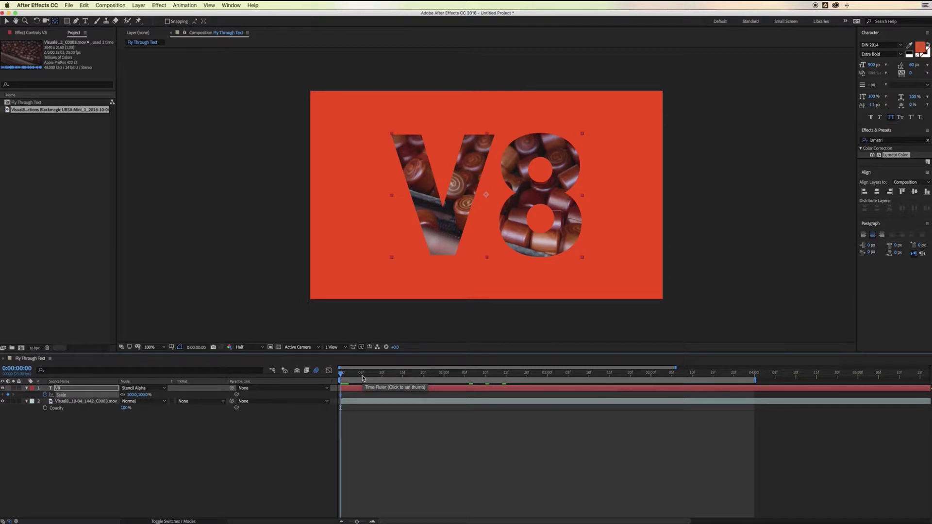
key("p")
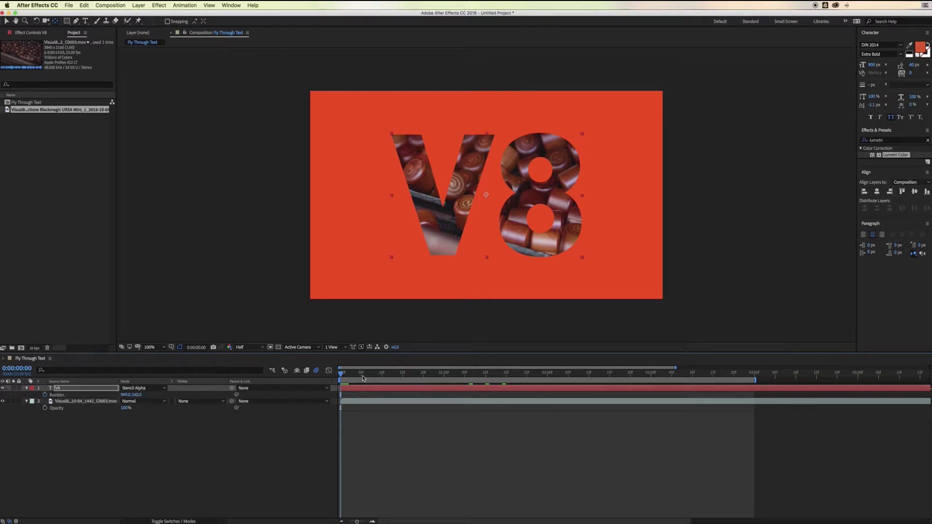
left_click(46, 396)
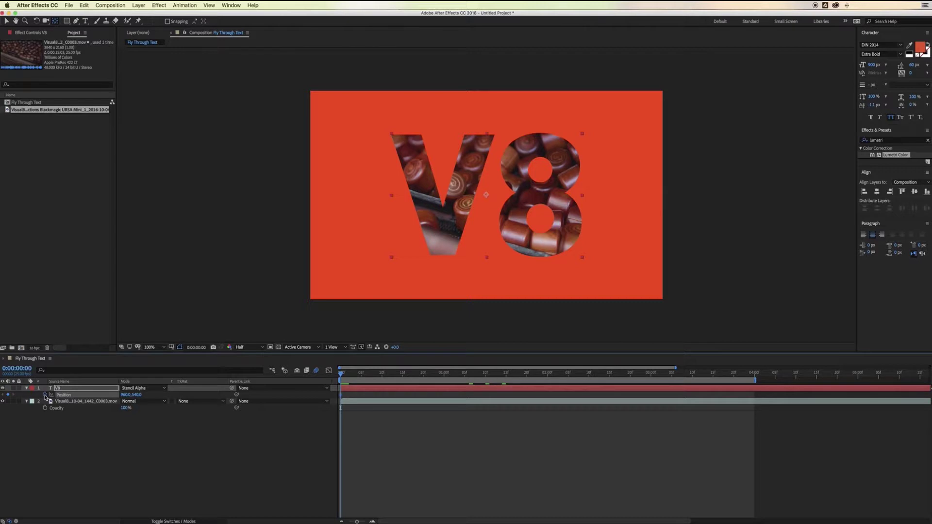
key("p")
key("u")
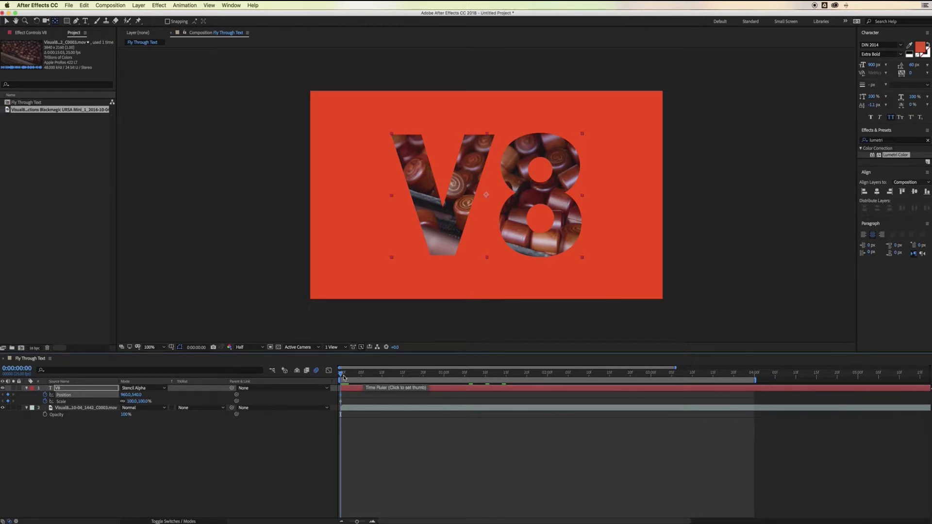
- At 3 seconds, scale V8 to 272% and move it down and to the right
key("space")
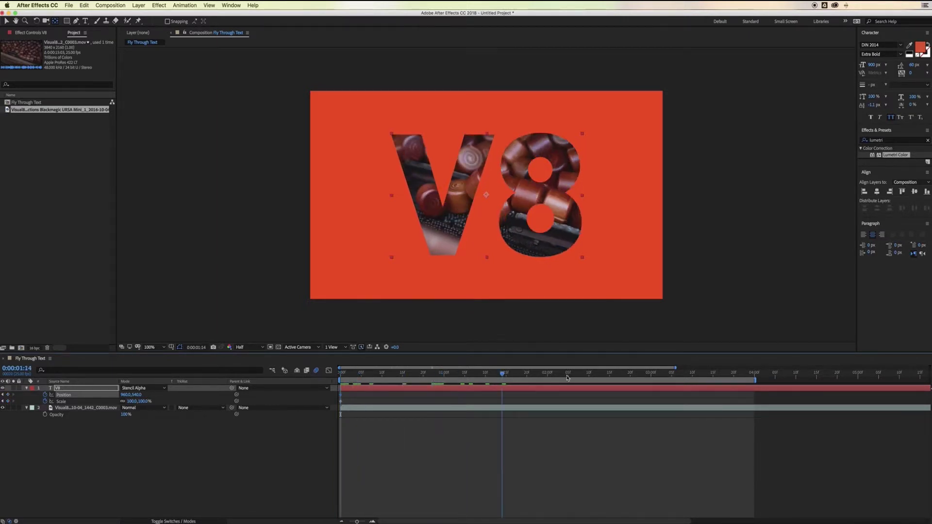
left_click_drag(566, 377, 650, 384)
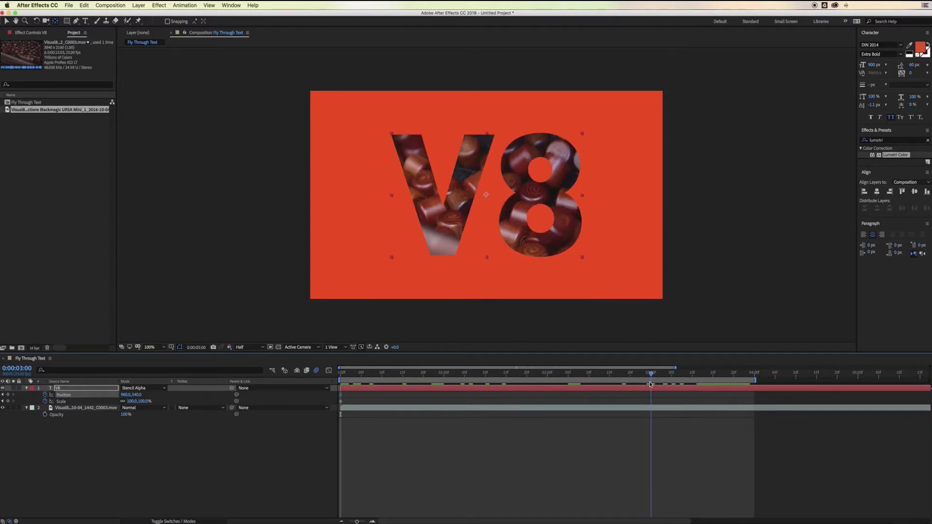
left_click(100, 391)
left_click_drag(142, 403, 320, 391)
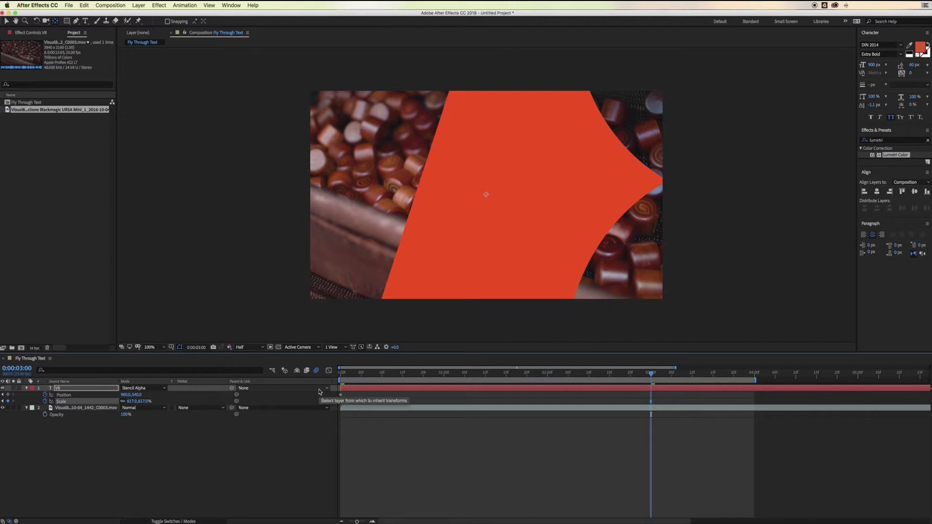
left_click(64, 390)
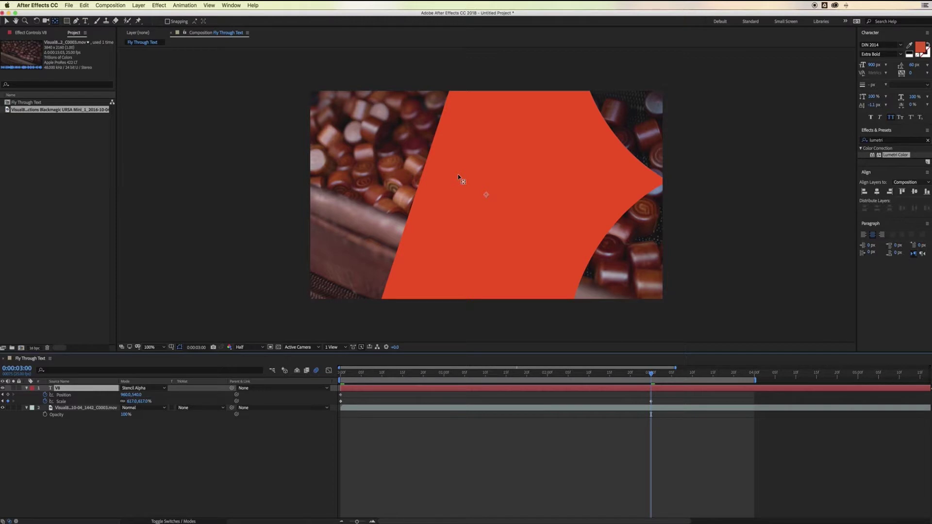
key("v")
left_click_drag(455, 166, 554, 315)
left_click_drag(523, 143, 519, 168)
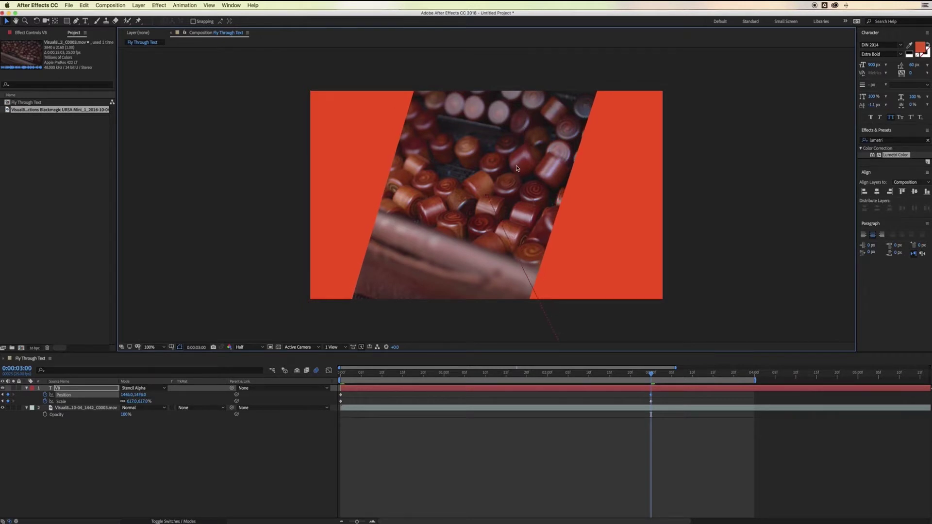
- Enlarge V8 to 1506% and push it off the frame's right side, then return to 0:00
left_click_drag(142, 403, 259, 403)
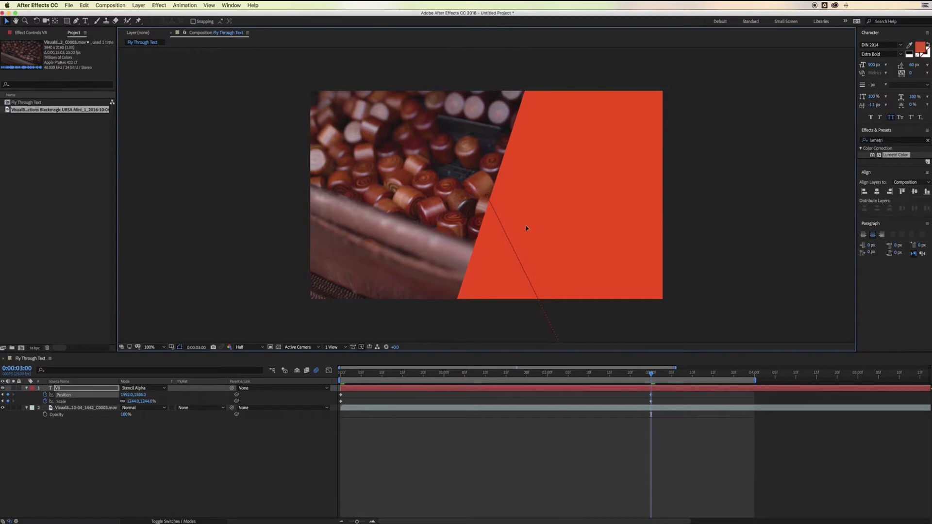
left_click_drag(526, 225, 580, 252)
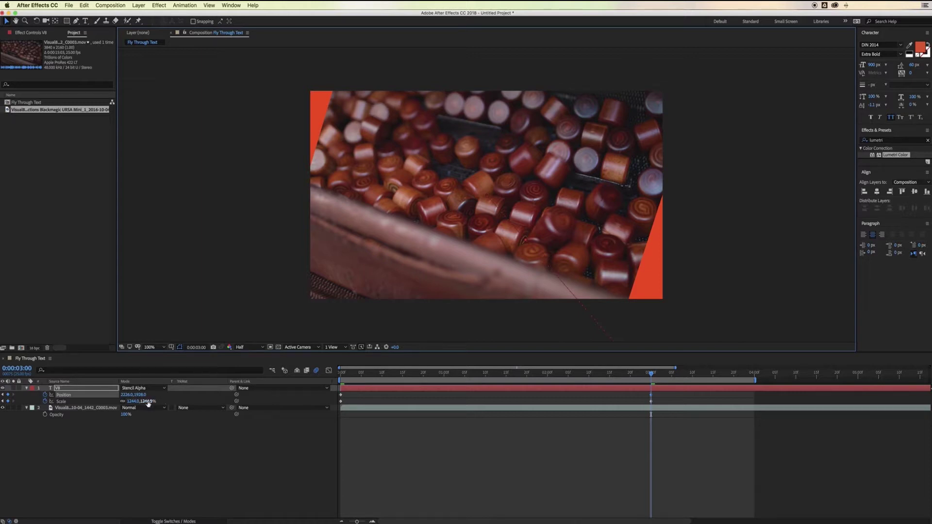
left_click_drag(145, 402, 238, 400)
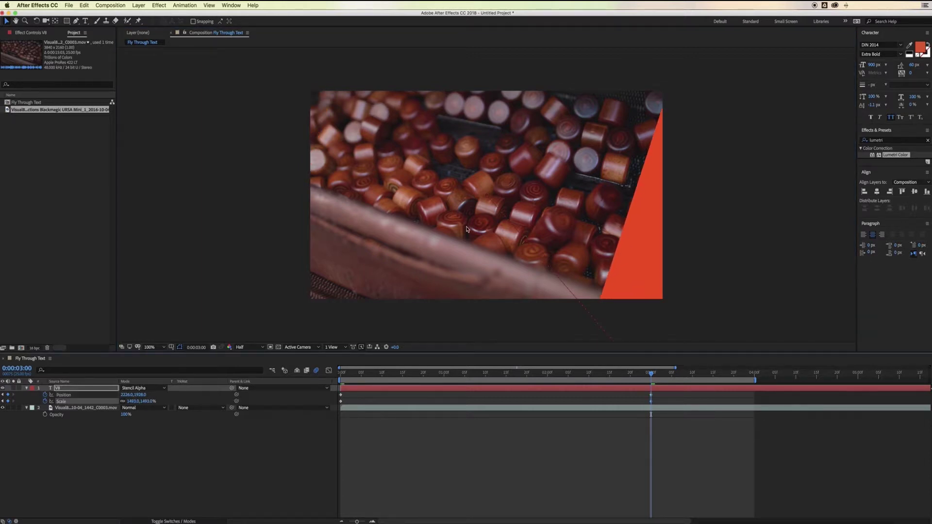
left_click_drag(453, 203, 479, 232)
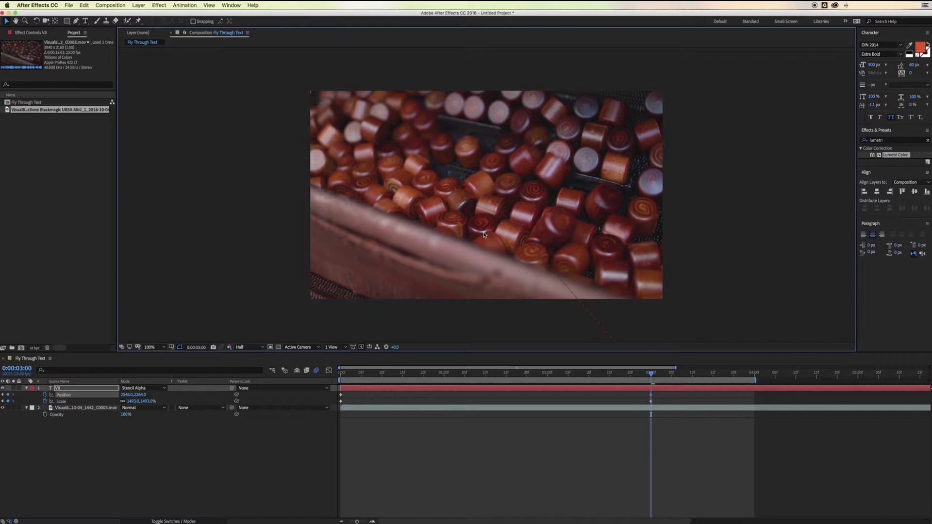
left_click_drag(142, 401, 156, 401)
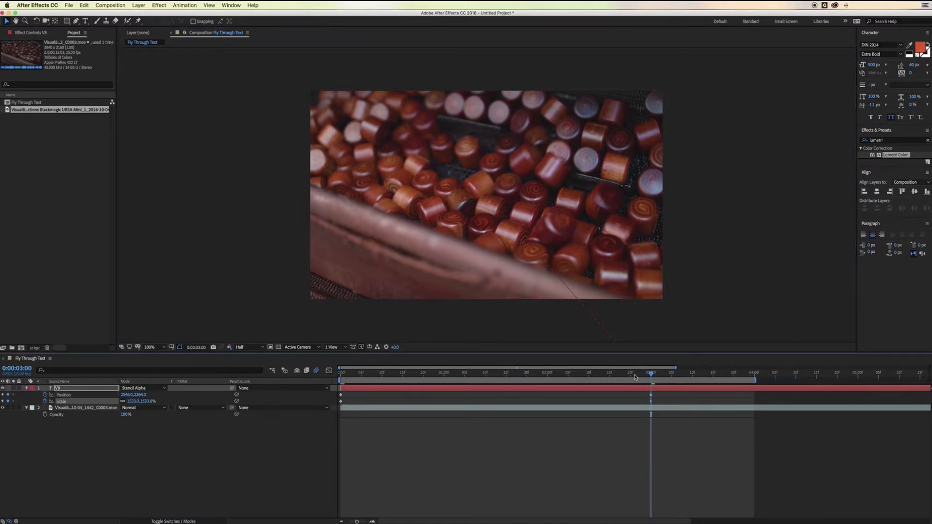
left_click_drag(651, 375, 316, 380)
- Preview the fly-through and marquee-select the first Position and Scale keyframes
key("space")
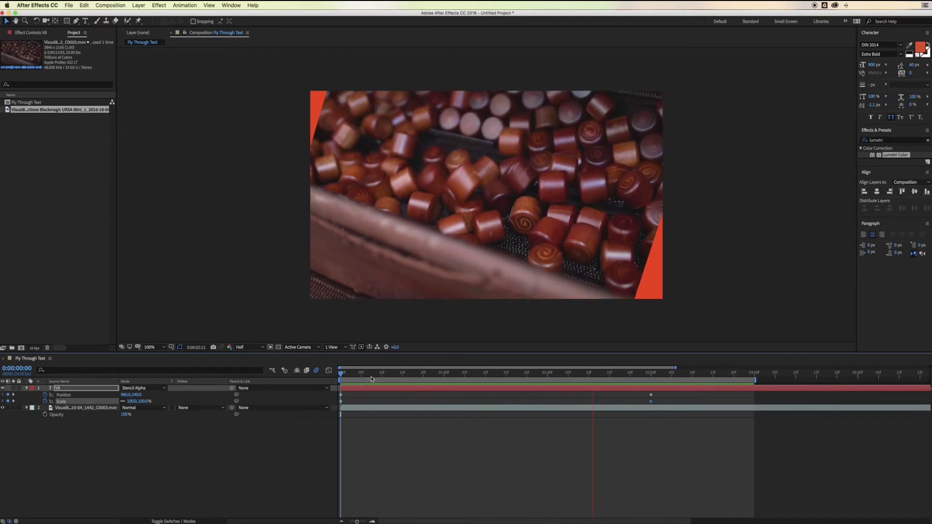
left_click_drag(372, 378, 423, 375)
left_click_drag(345, 394, 342, 405)
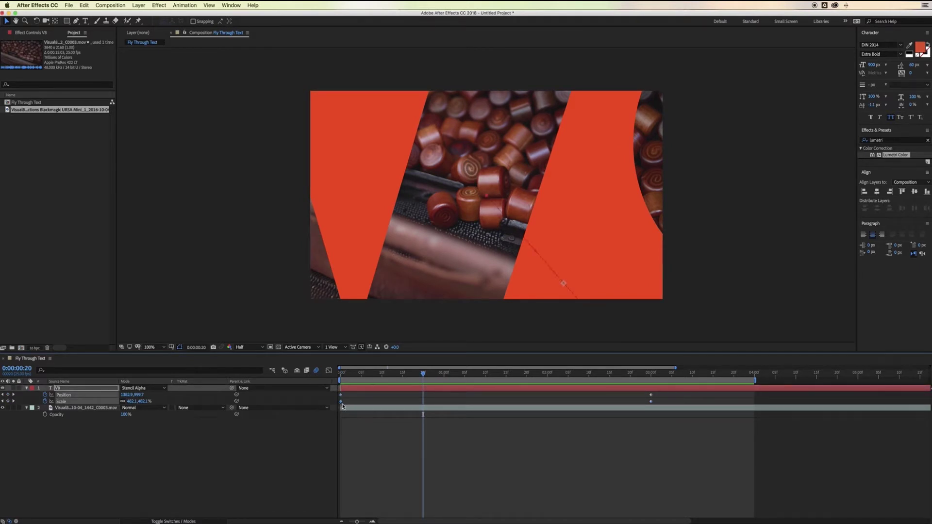
- Apply Easy Ease to the first Position and Scale keyframes of the V8 text
right_click(340, 402)
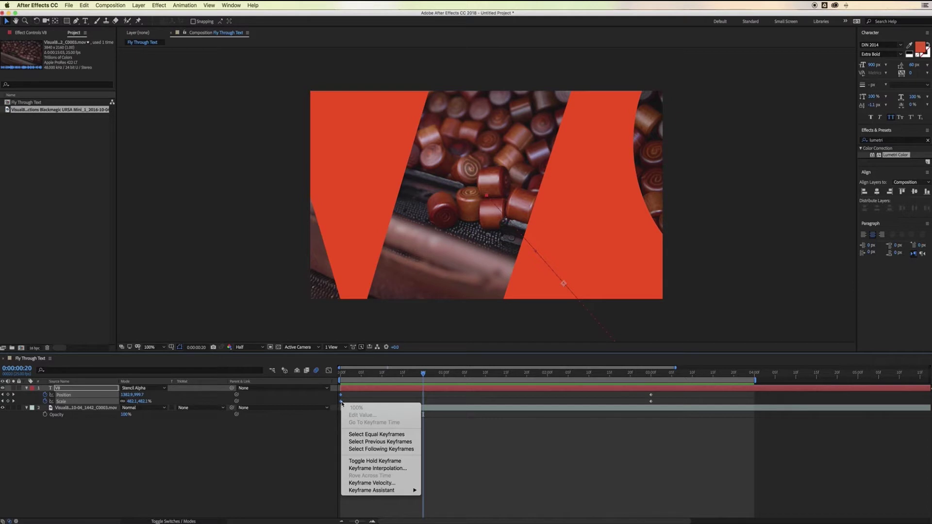
mouse_move(393, 492)
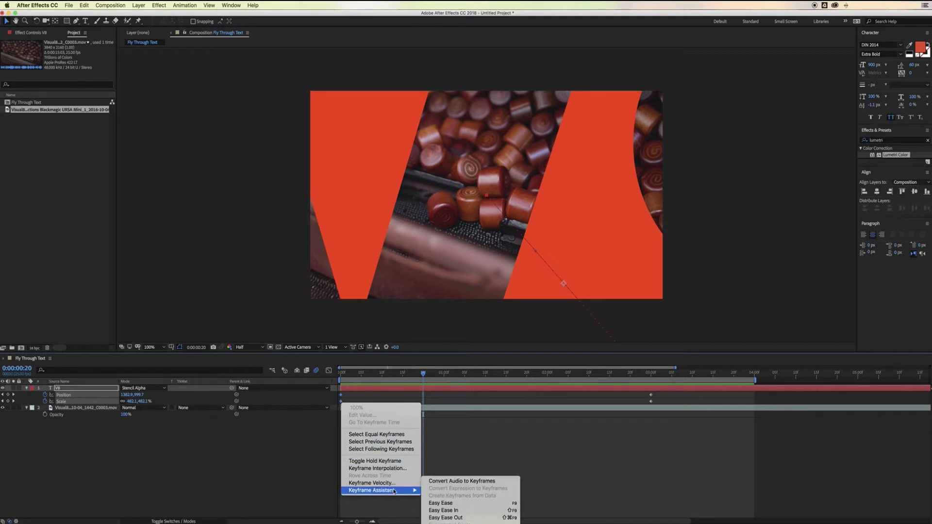
left_click(444, 511)
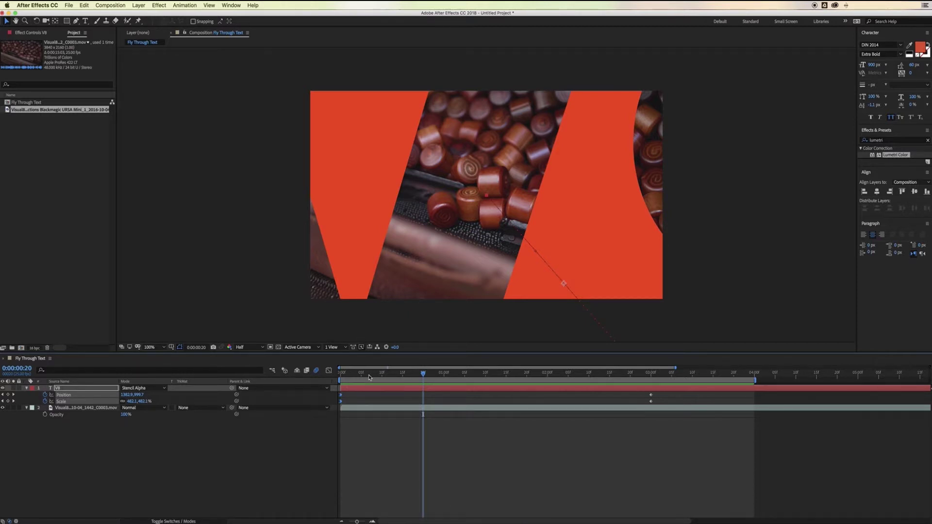
left_click_drag(369, 378, 334, 378)
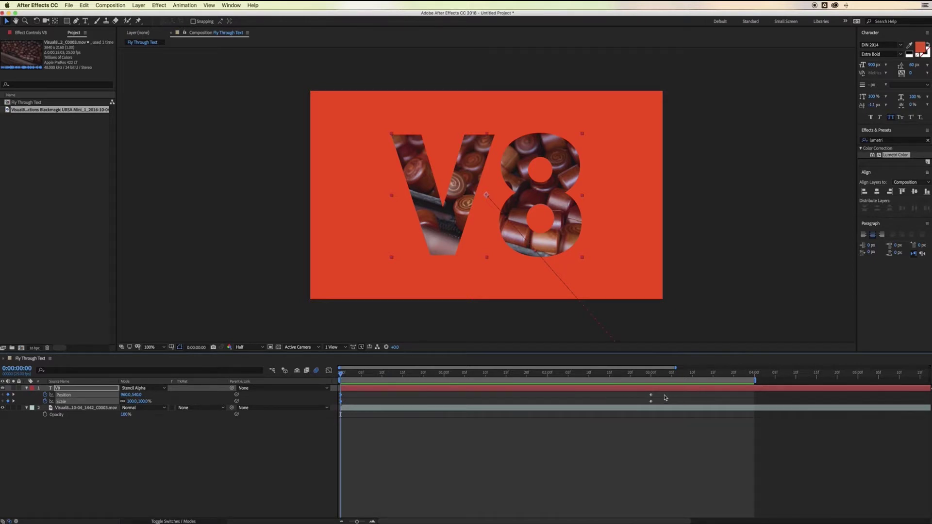
- Make the ending Position and Scale keyframes Easy Ease Out and preview the fly-through
left_click_drag(663, 397, 645, 406)
right_click(651, 403)
mouse_move(710, 492)
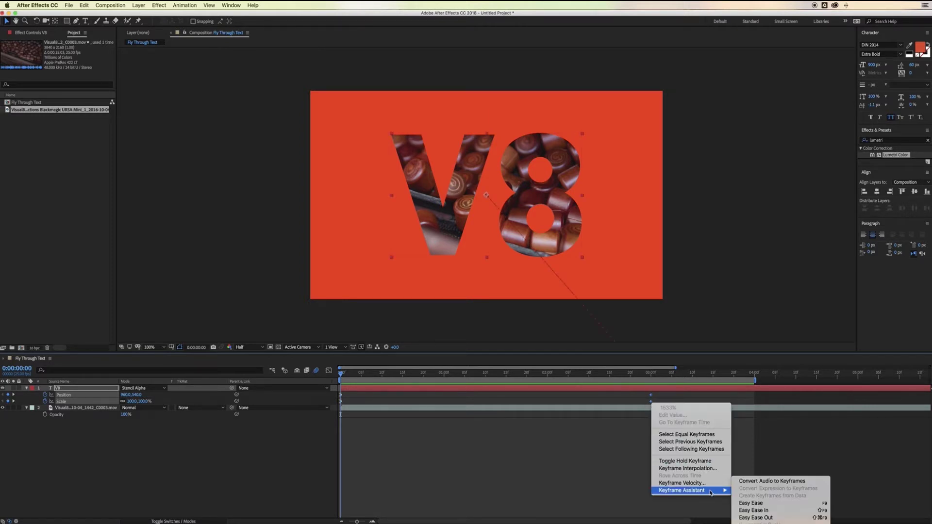
left_click(753, 517)
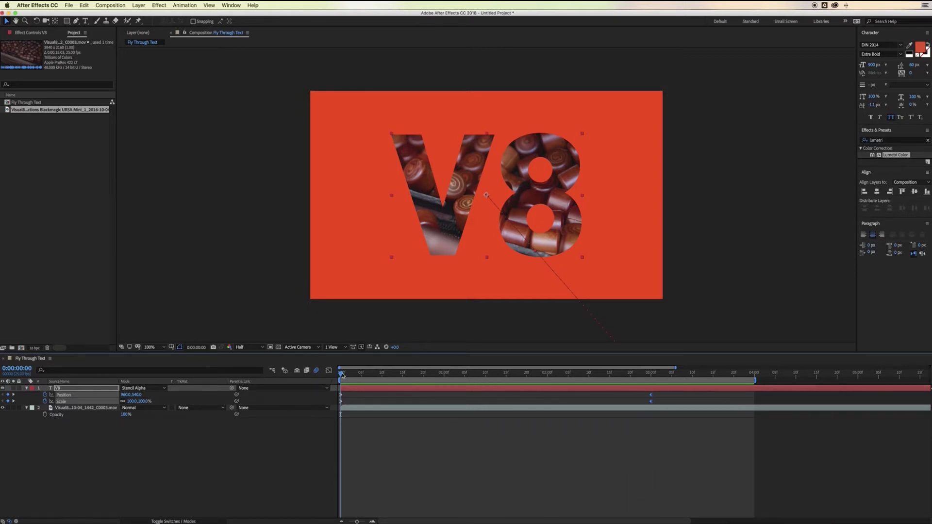
key("space")
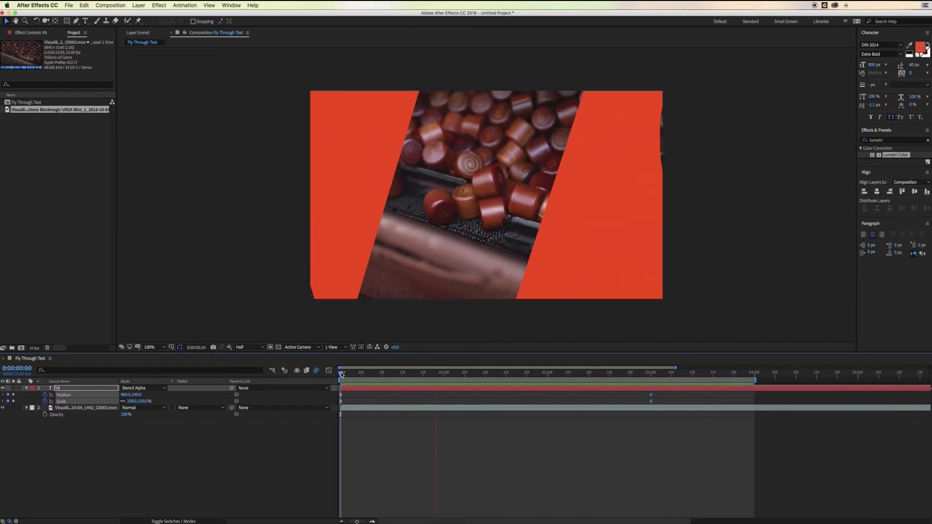
left_click_drag(343, 374, 456, 374)
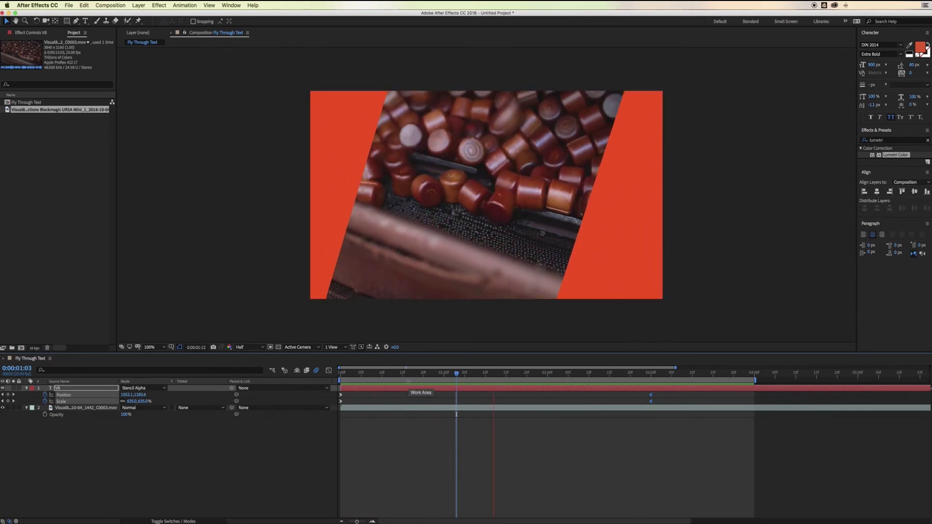
- Enable motion blur on the V8 layer and the composition, then replay from the first frame
key("space")
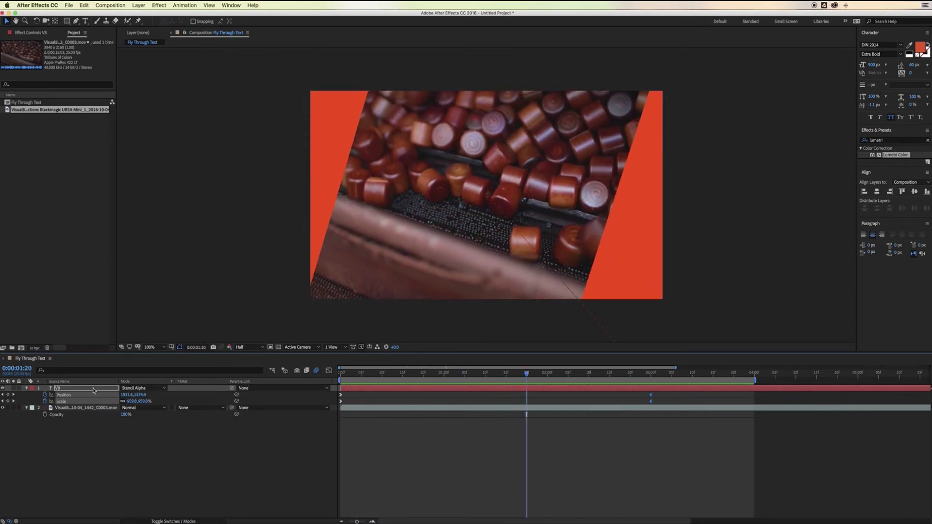
left_click(94, 390)
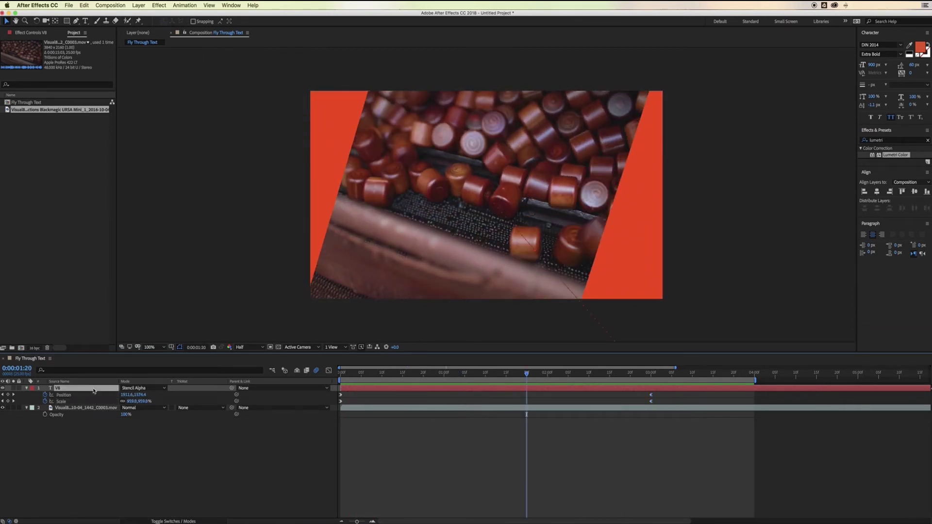
left_click(173, 521)
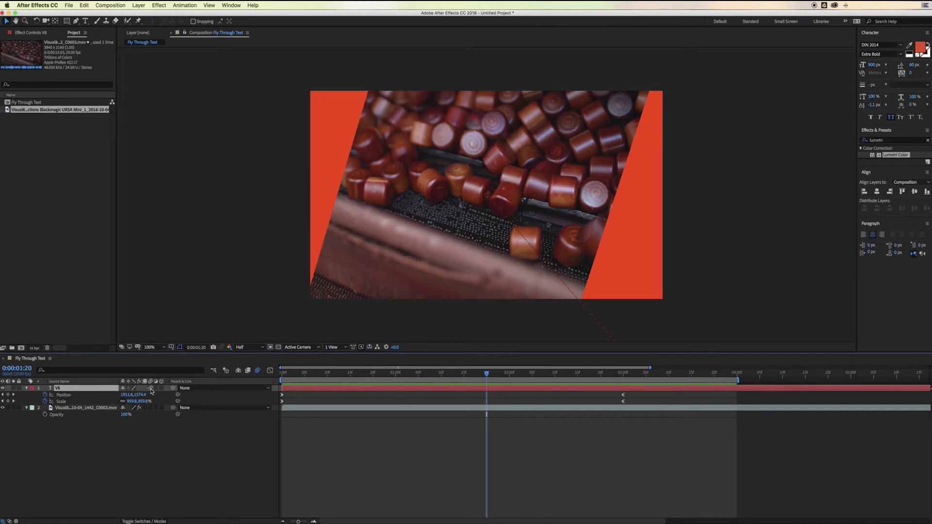
left_click(152, 391)
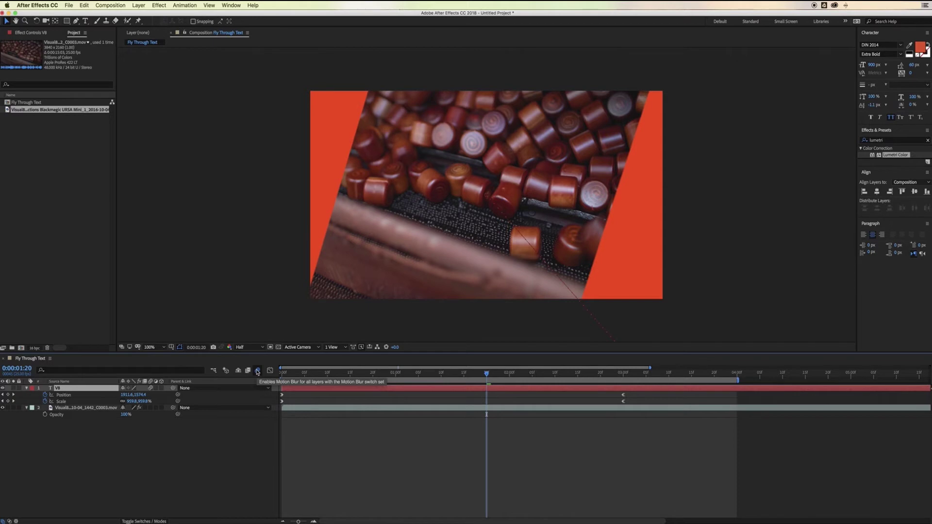
left_click(258, 371)
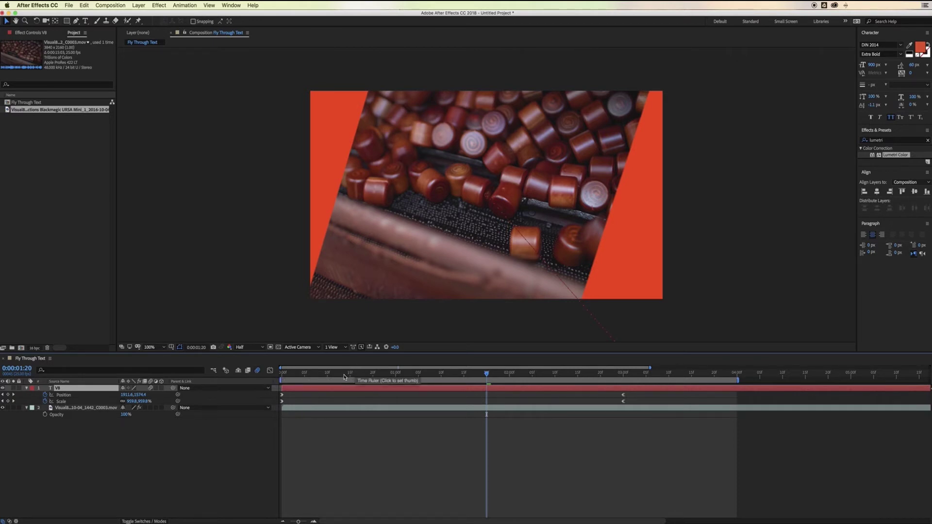
key("Home")
key("space")
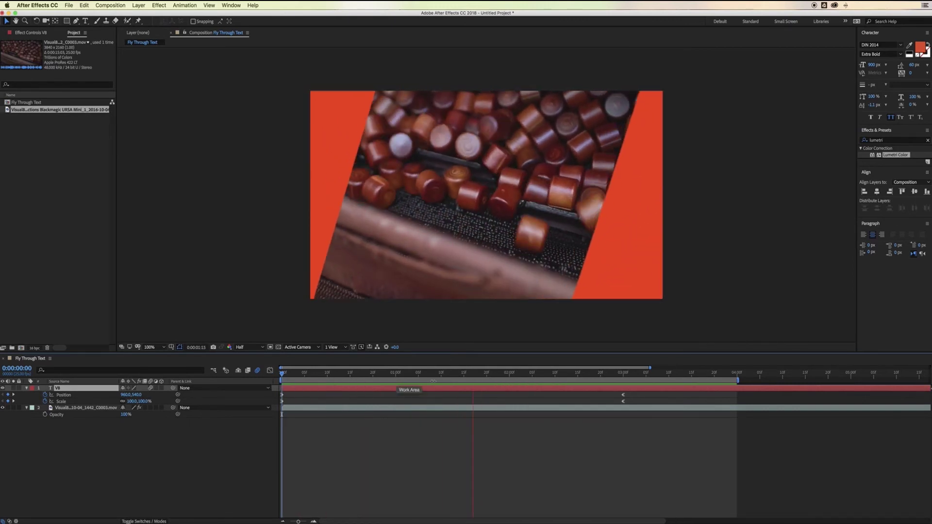
key("space")
left_click_drag(374, 383, 265, 380)
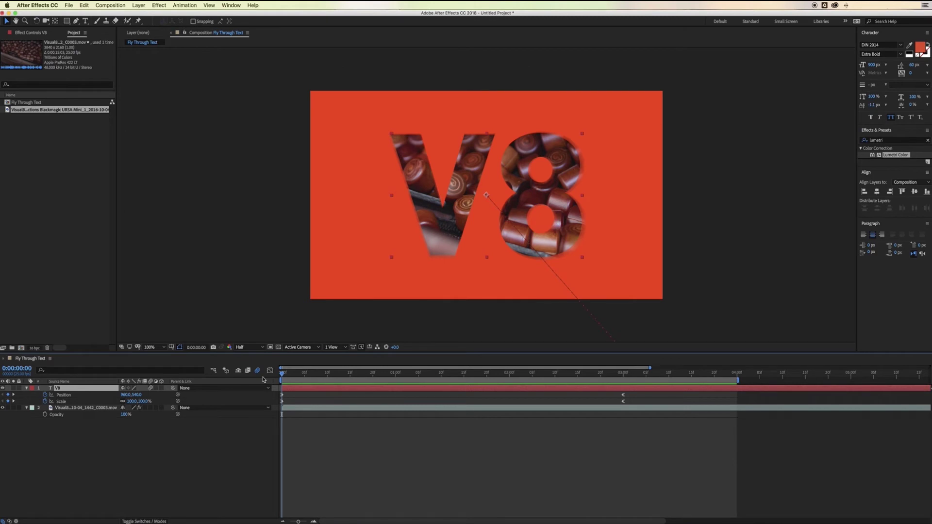
key("space")
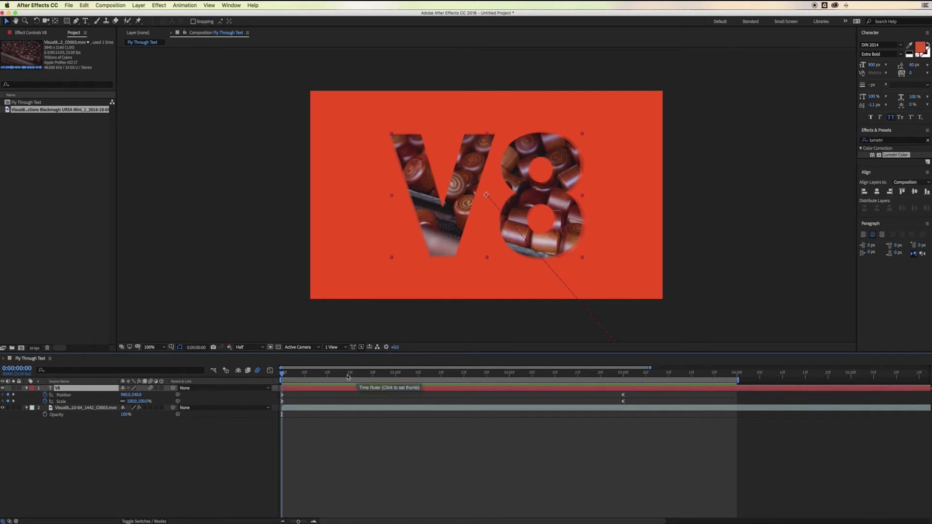
key("space")
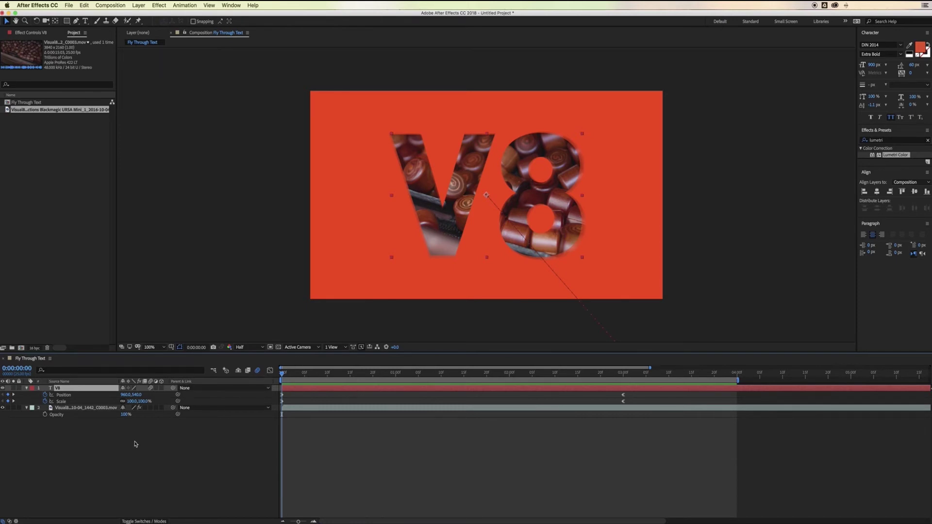
- Change the Fly Through Text composition background colour from red to green in Composition Settings
left_click(111, 6)
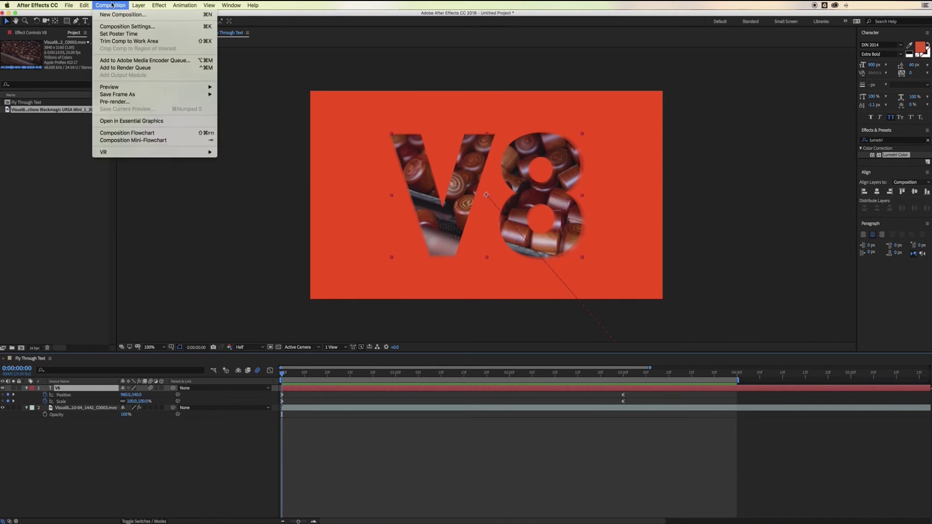
left_click(121, 27)
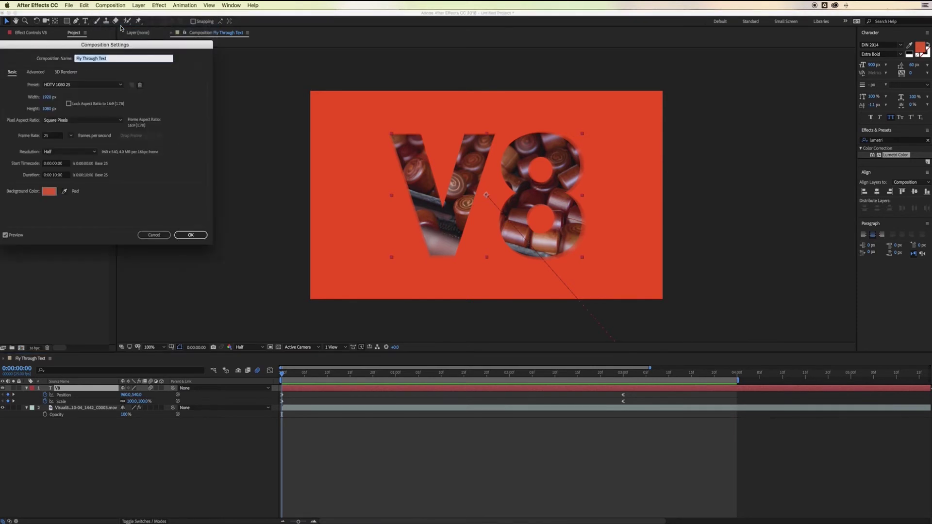
left_click_drag(123, 48, 423, 159)
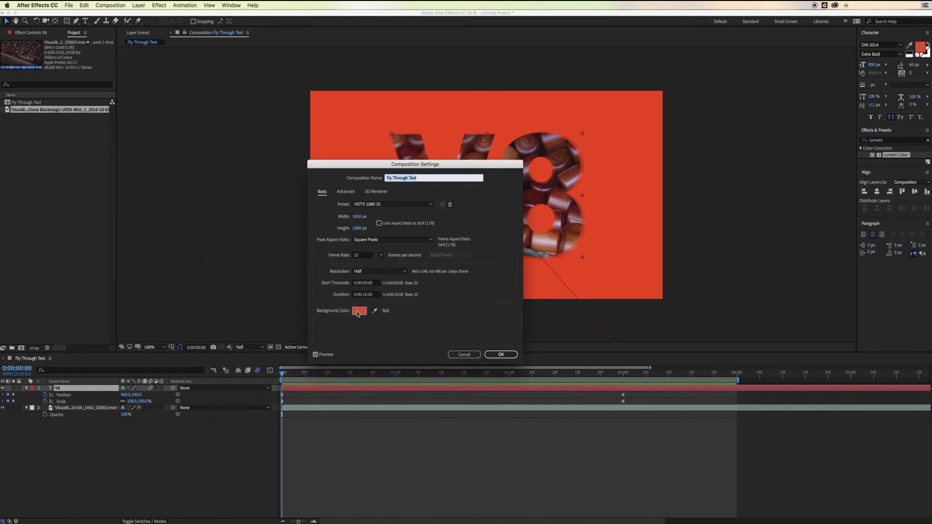
left_click(358, 312)
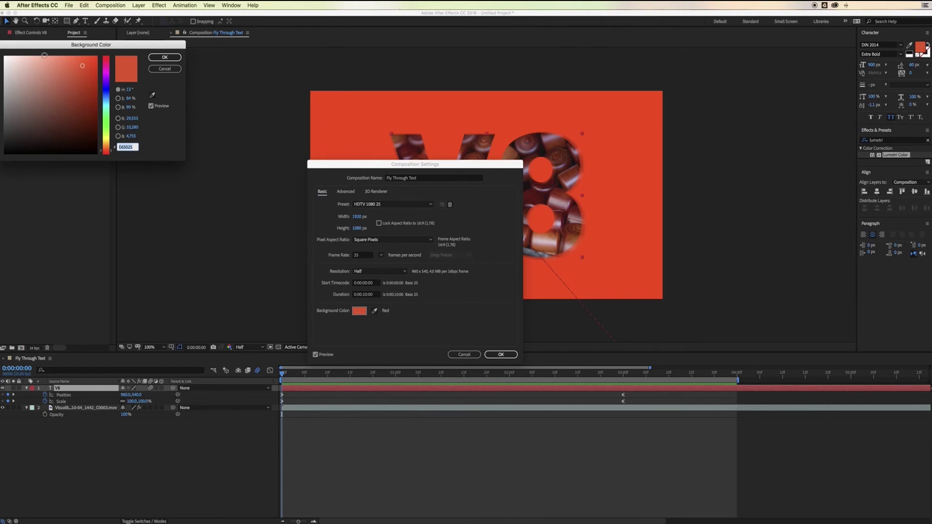
mouse_move(105, 99)
left_mouse_down()
mouse_move(105, 88)
mouse_move(83, 70)
left_mouse_up()
left_click(88, 77)
left_click(106, 125)
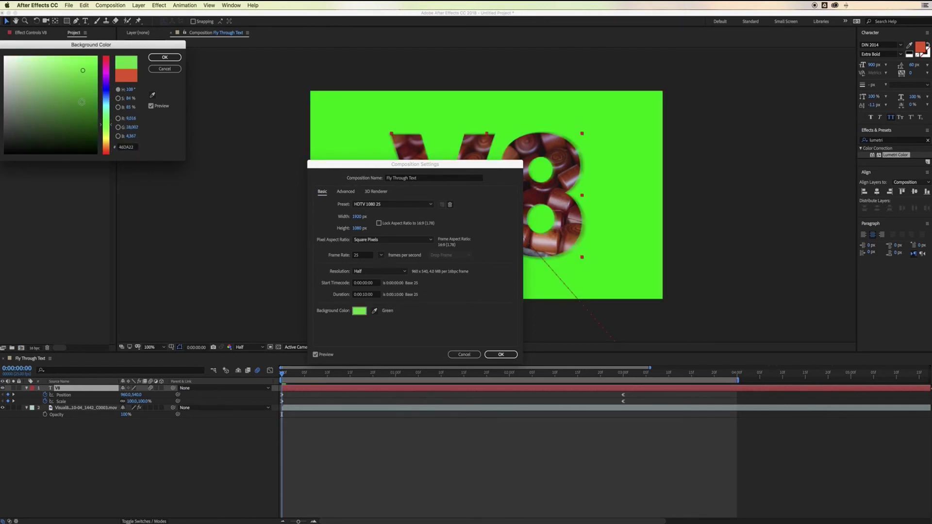
left_click_drag(82, 102, 76, 72)
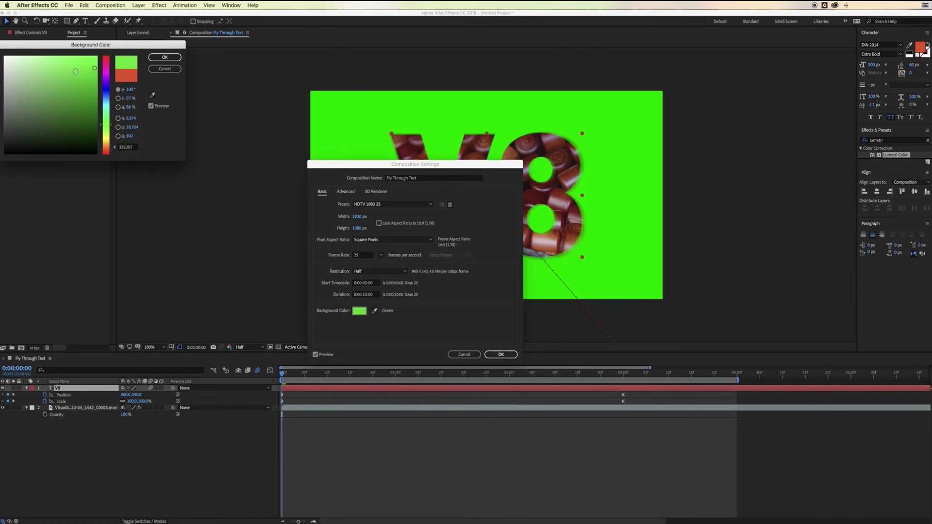
left_click(165, 58)
left_click(501, 354)
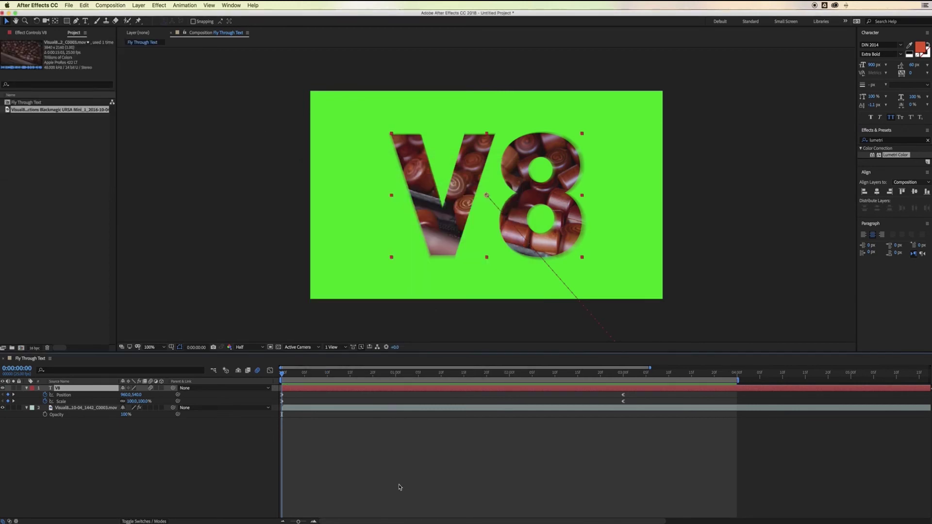
key("space")
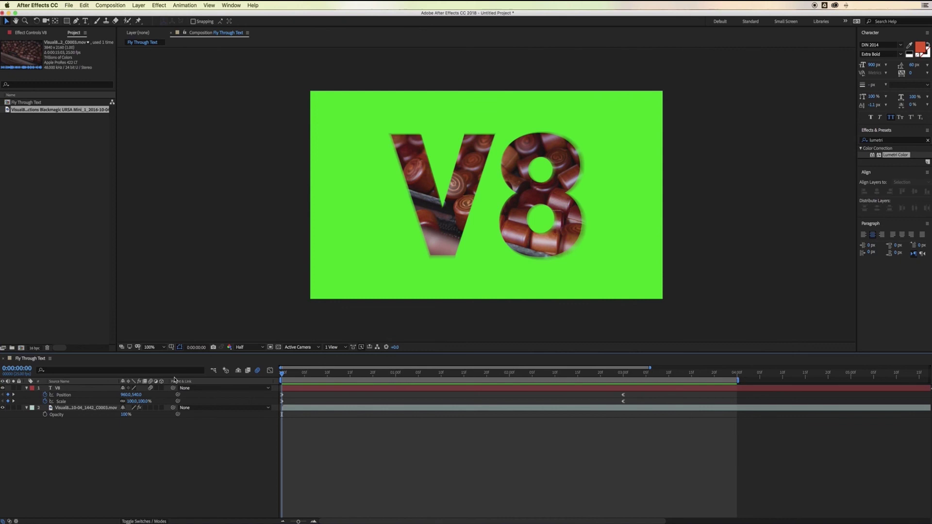